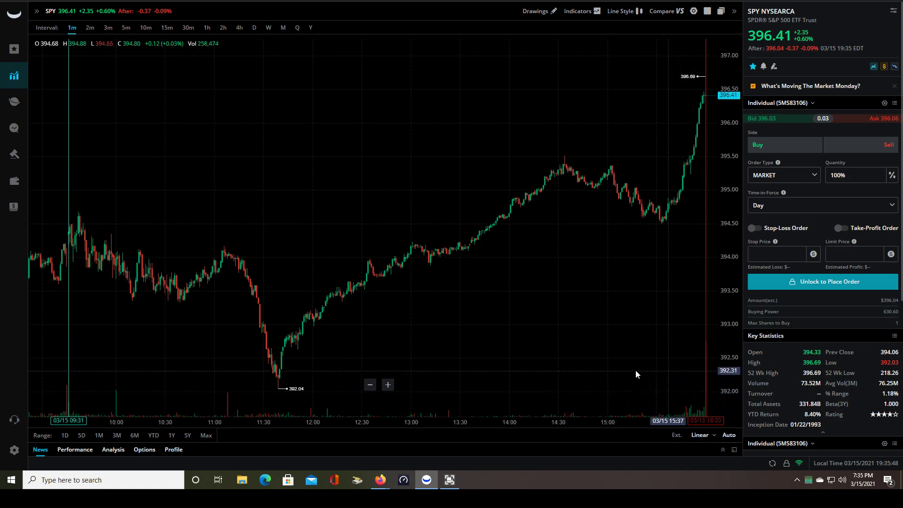
left_click_drag(636, 370, 532, 359)
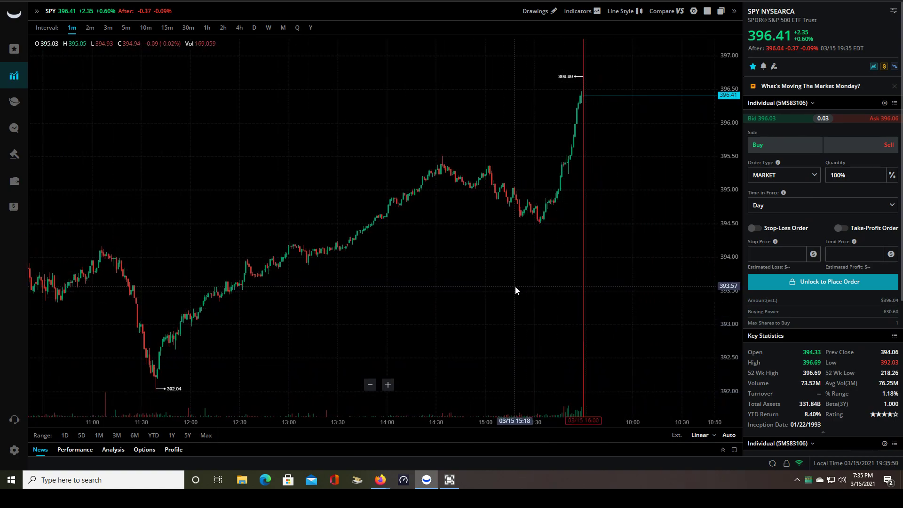
left_click_drag(515, 286, 592, 290)
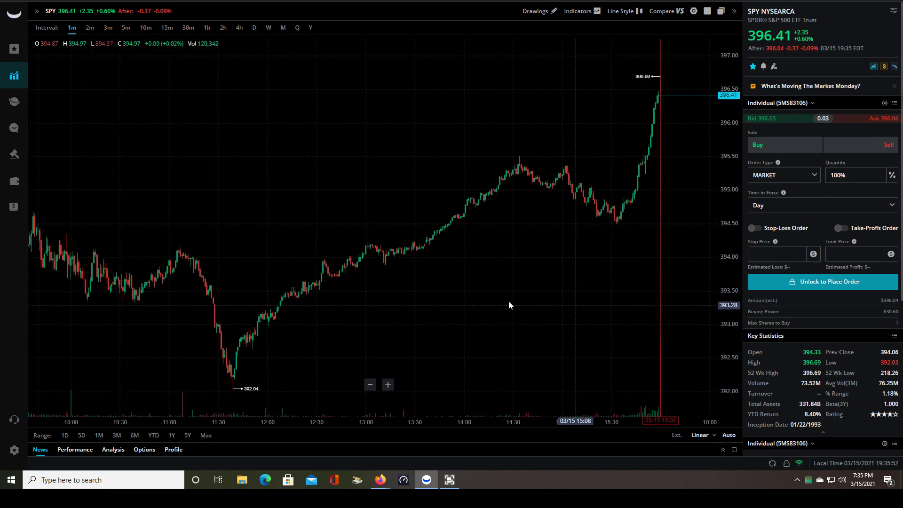
left_click_drag(221, 173, 316, 171)
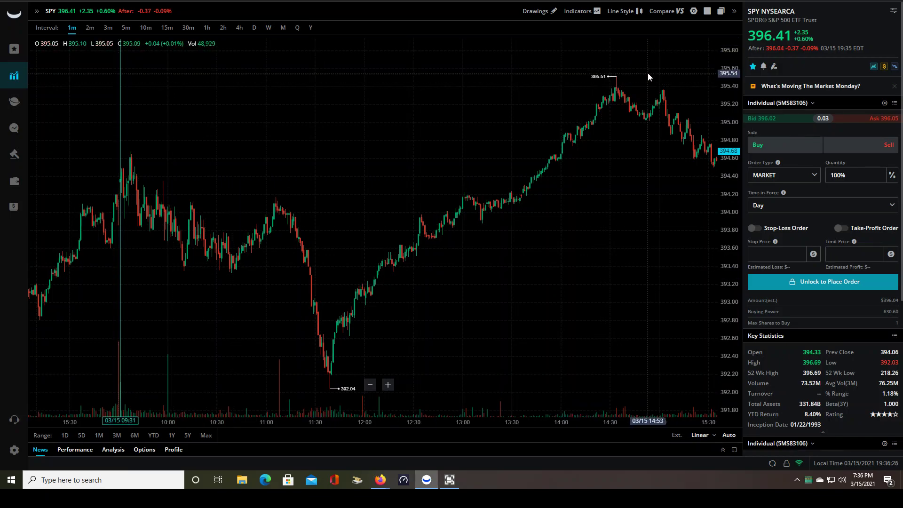
left_click_drag(648, 73, 582, 83)
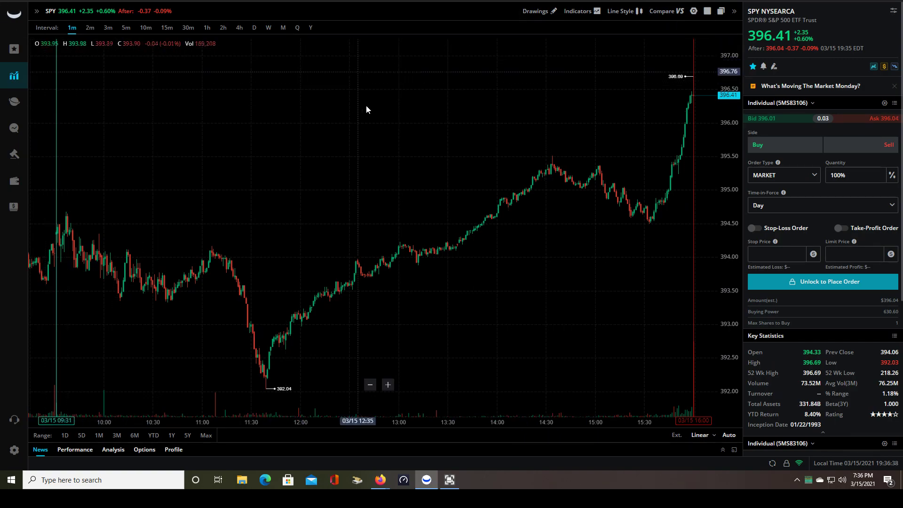
- Turn on Show Extended Hours in the SPY chart settings
left_click(694, 12)
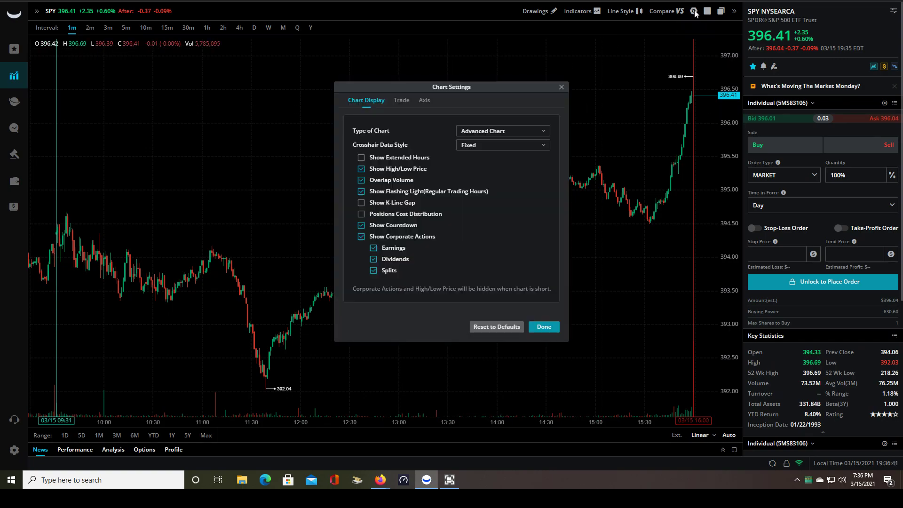
left_click(361, 158)
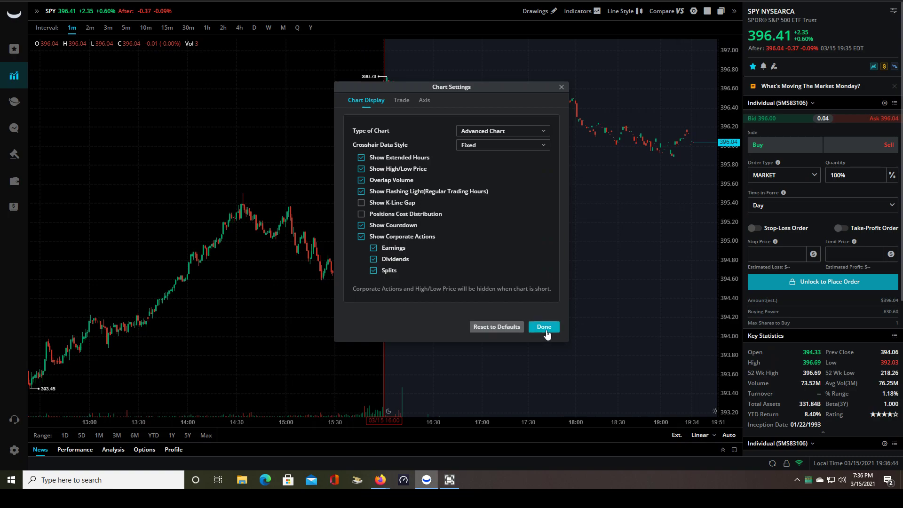
left_click(544, 328)
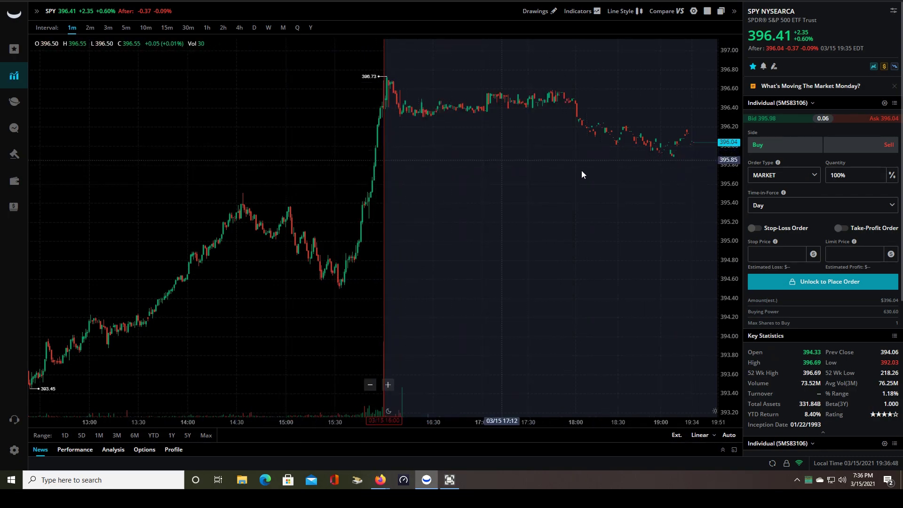
- Pan back to the shaded pre-market and previous day's after-hours sessions
scroll(190, 140, "down", 1)
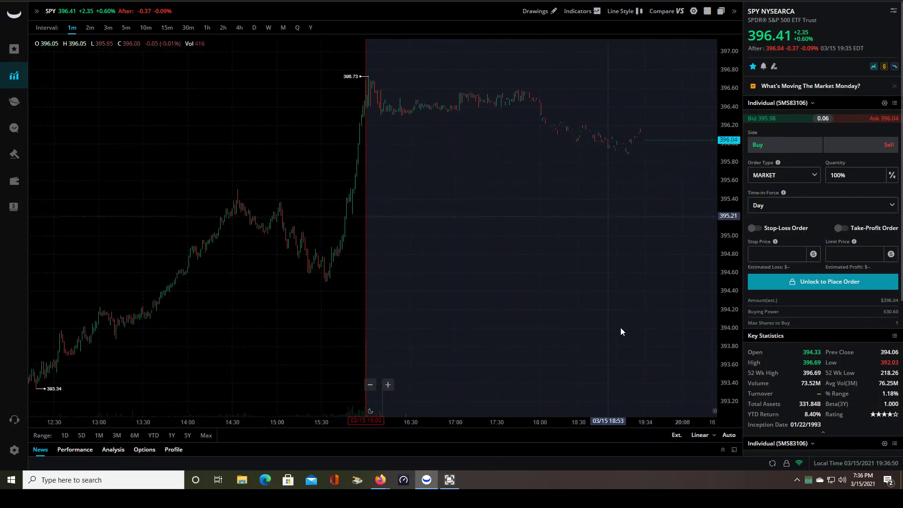
scroll(195, 156, "down", 1)
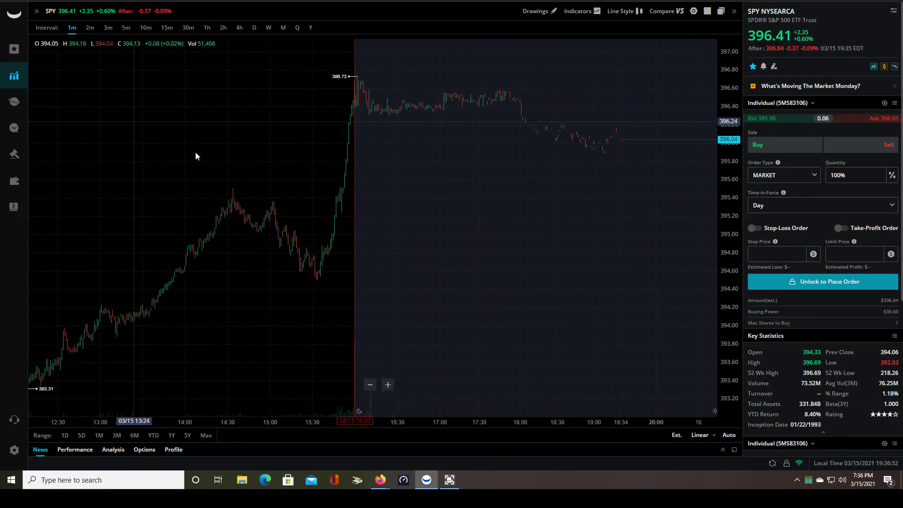
left_click_drag(215, 133, 588, 129)
left_click_drag(197, 129, 469, 145)
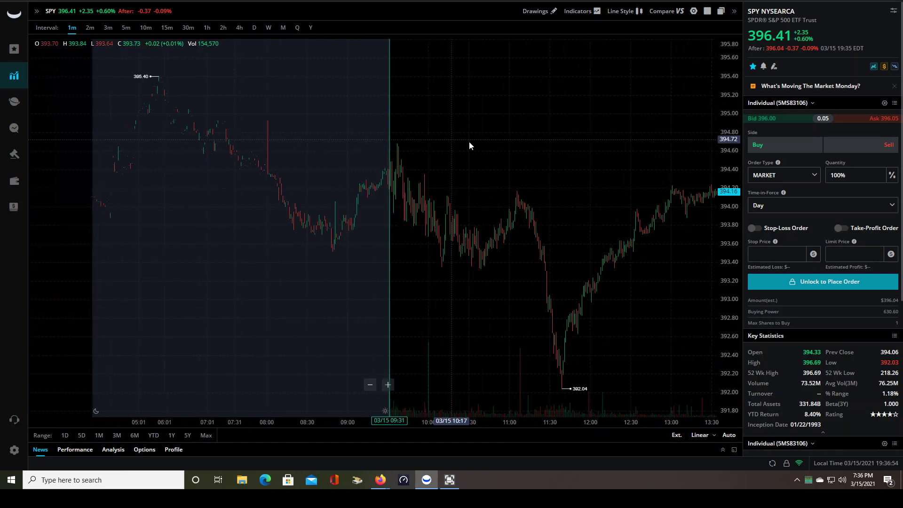
scroll(371, 135, "down", 1)
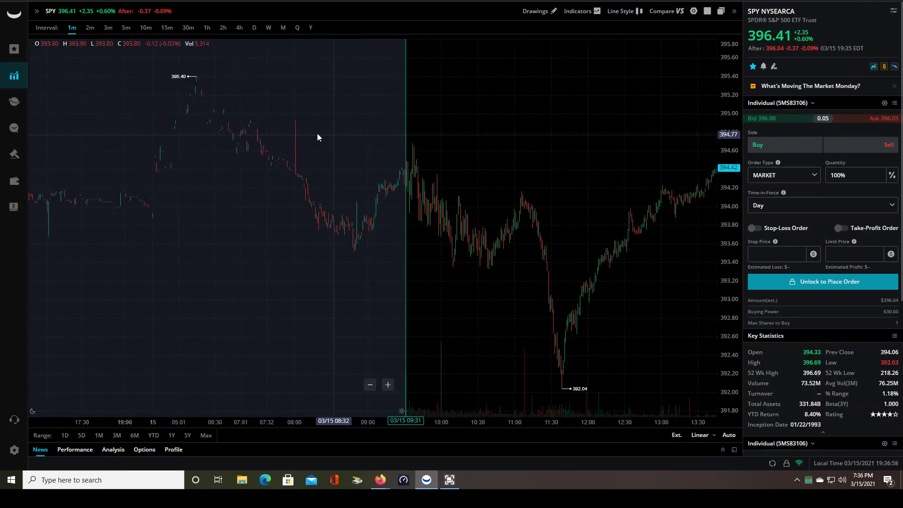
left_click_drag(242, 135, 362, 144)
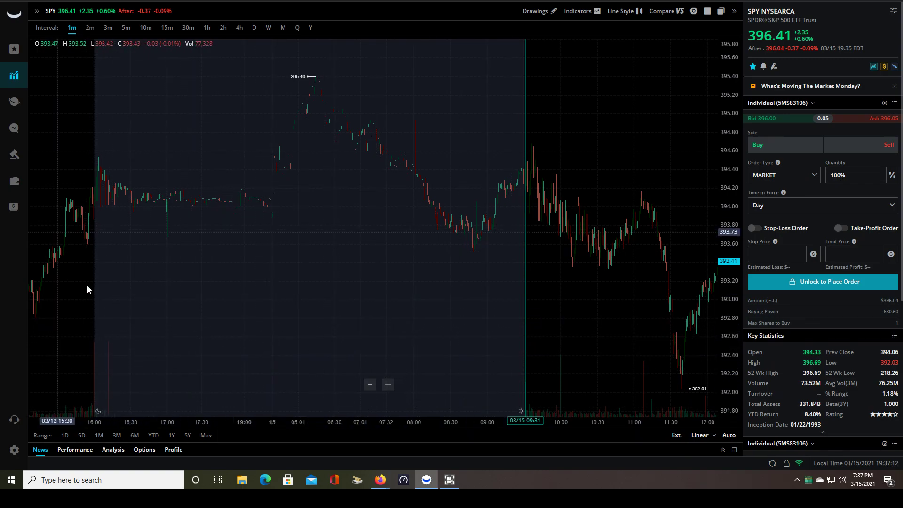
- Pan forward through 03/15 after-hours to where the data ends at 19:37
left_click_drag(587, 285, 295, 306)
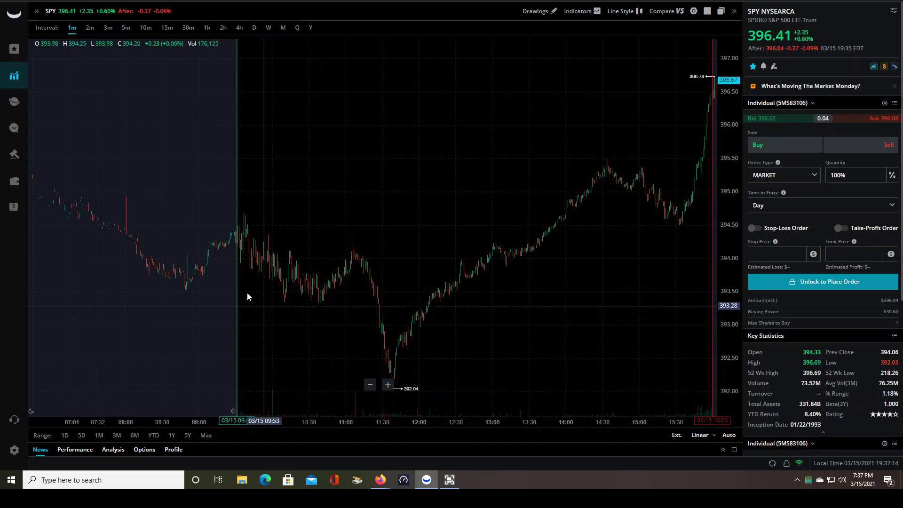
left_click_drag(526, 322, 486, 308)
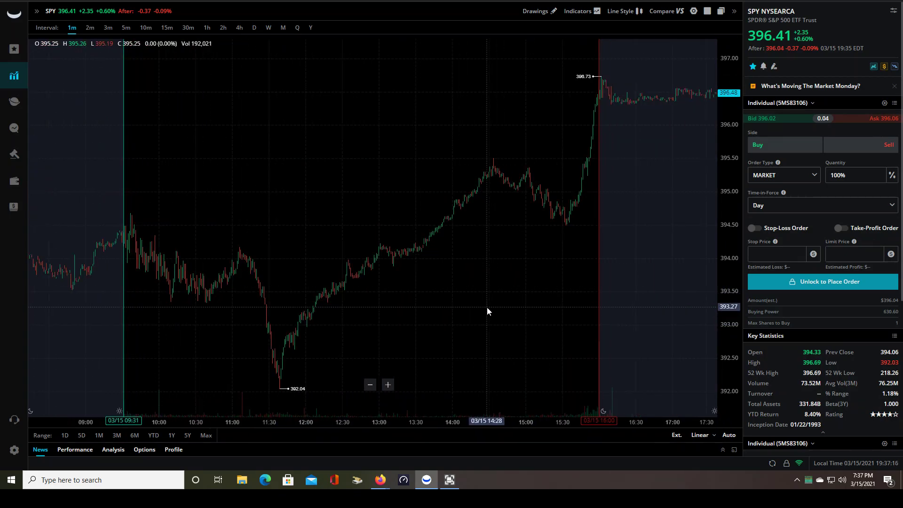
left_click_drag(618, 309, 411, 308)
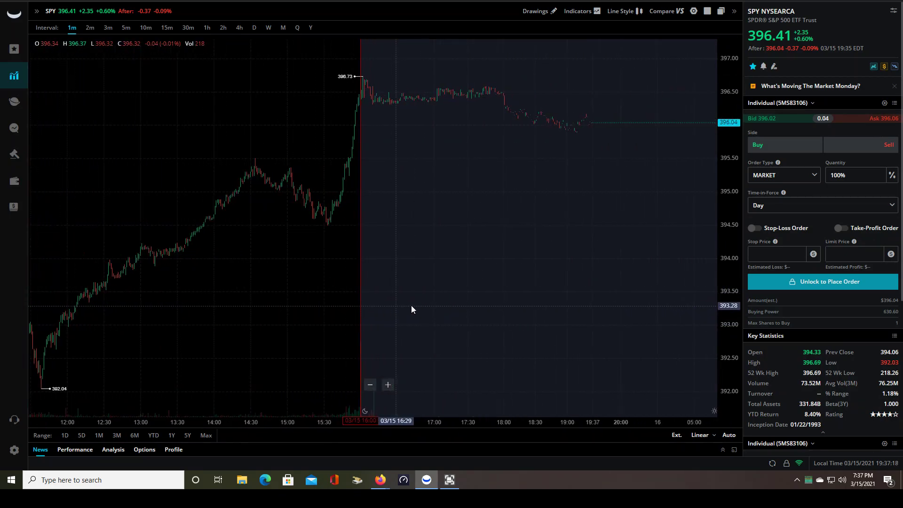
left_click_drag(487, 279, 405, 266)
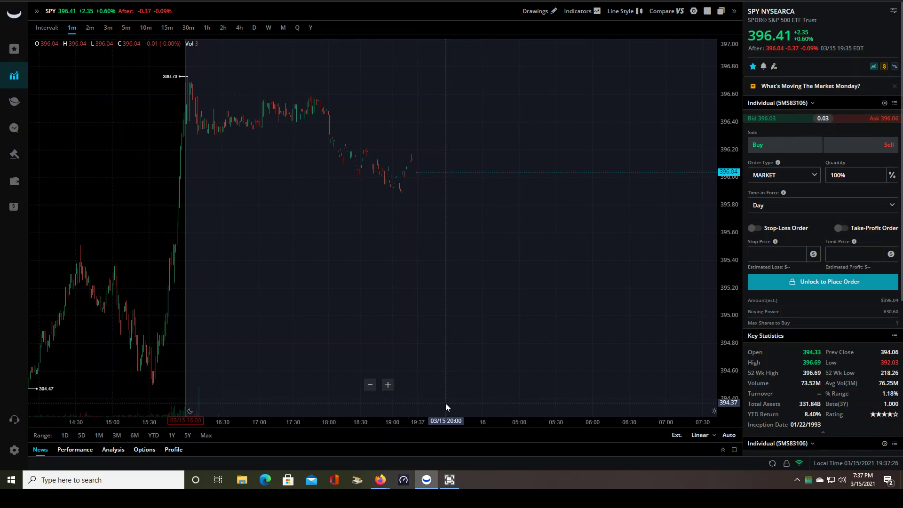
- Pan left to show 03/15's shaded pre-market candles from 05:01 before the 09:31 open
left_click_drag(122, 176, 459, 179)
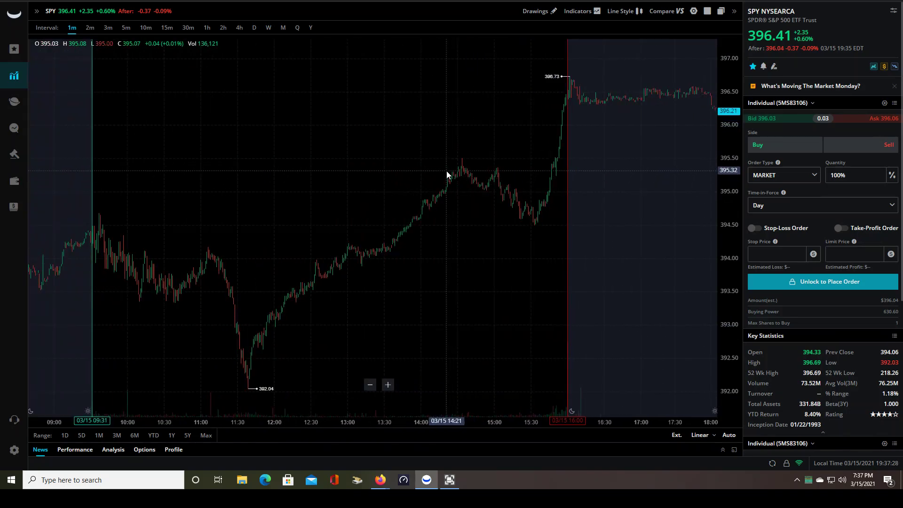
left_click_drag(351, 159, 313, 163)
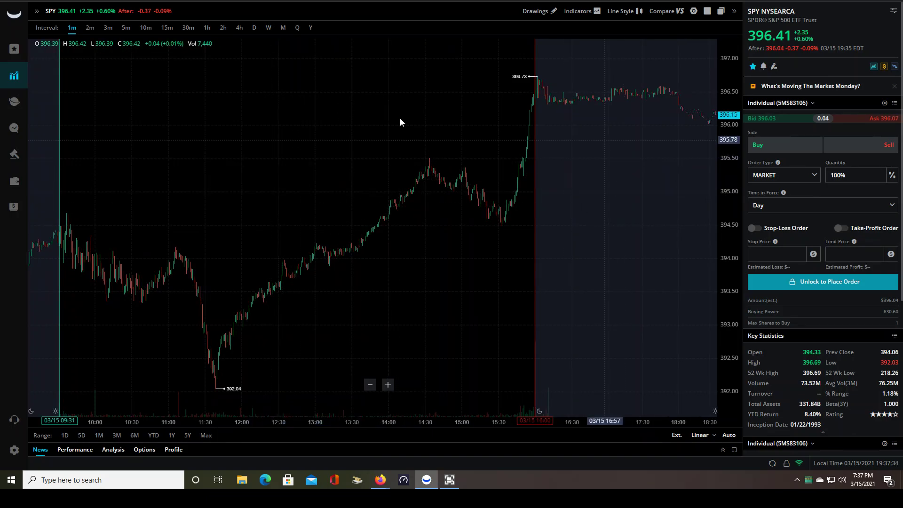
left_click_drag(278, 194, 280, 195)
scroll(281, 194, "left", 5)
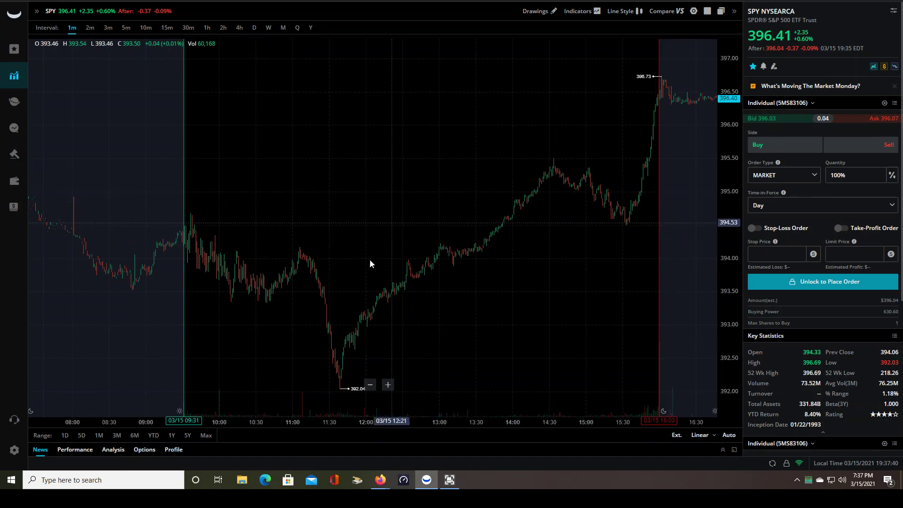
scroll(385, 188, "left", 4)
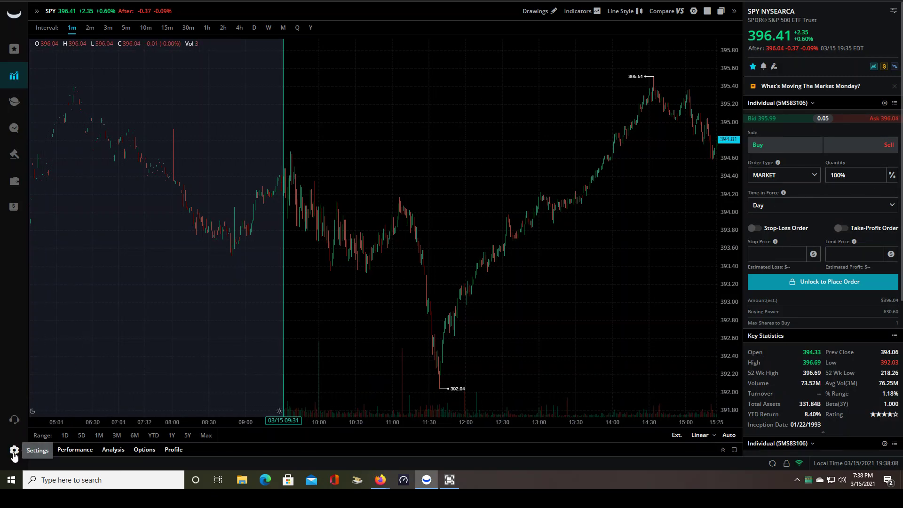
- In the Trade settings, set the default time-in-force to Day
left_click(15, 452)
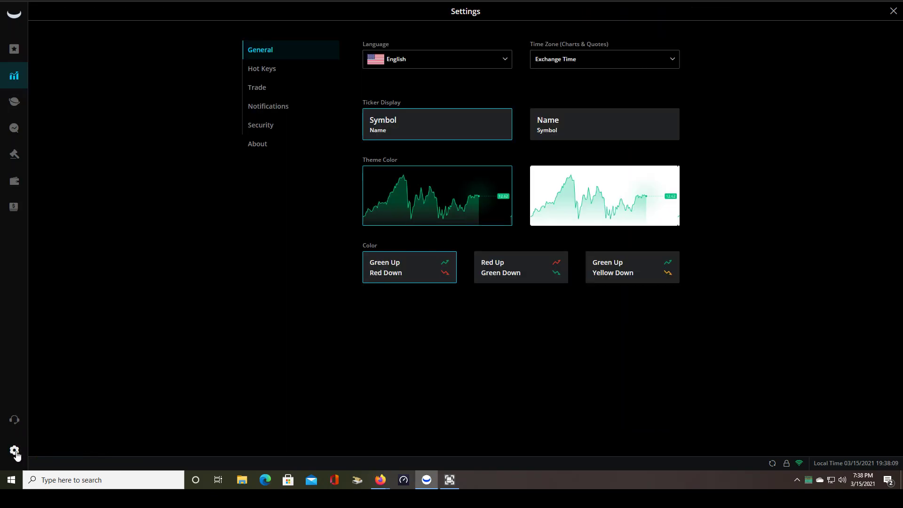
left_click(257, 90)
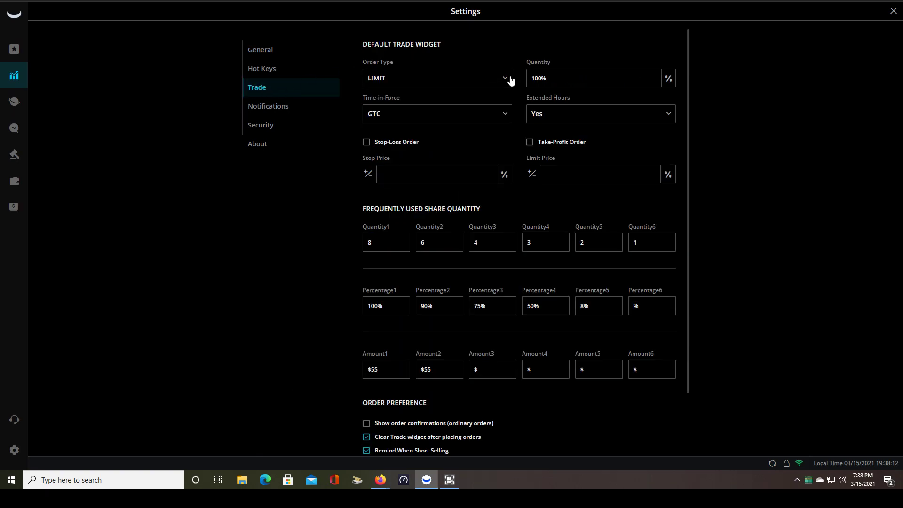
left_click(485, 79)
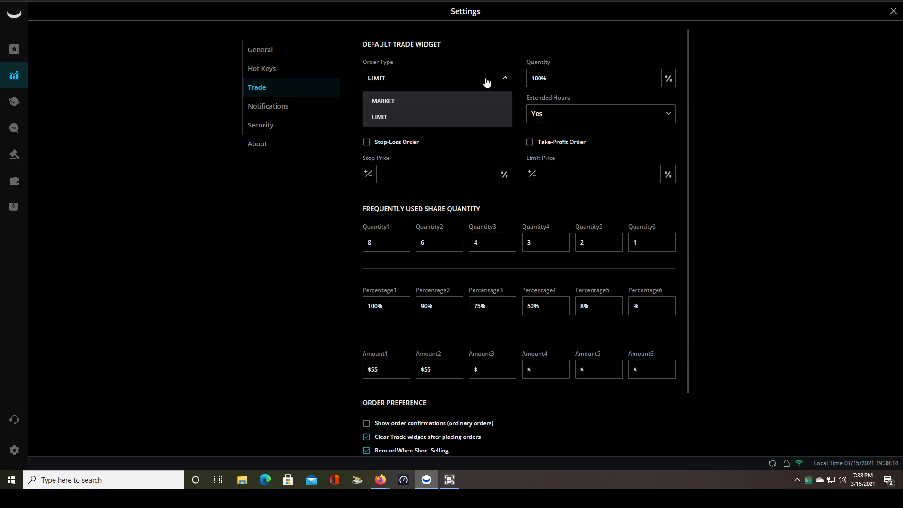
left_click(389, 102)
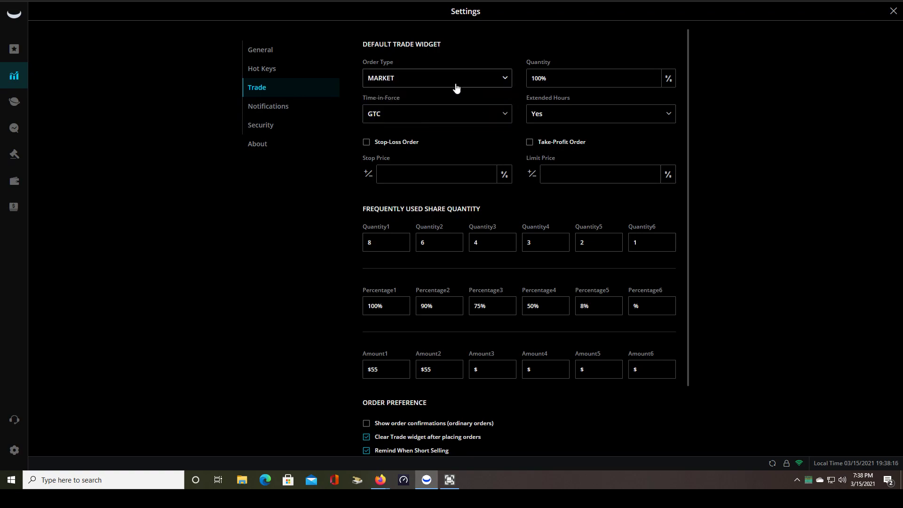
left_click(490, 115)
left_click(392, 141)
- Set default extended hours to No and the default order type to LIMIT
left_click(571, 114)
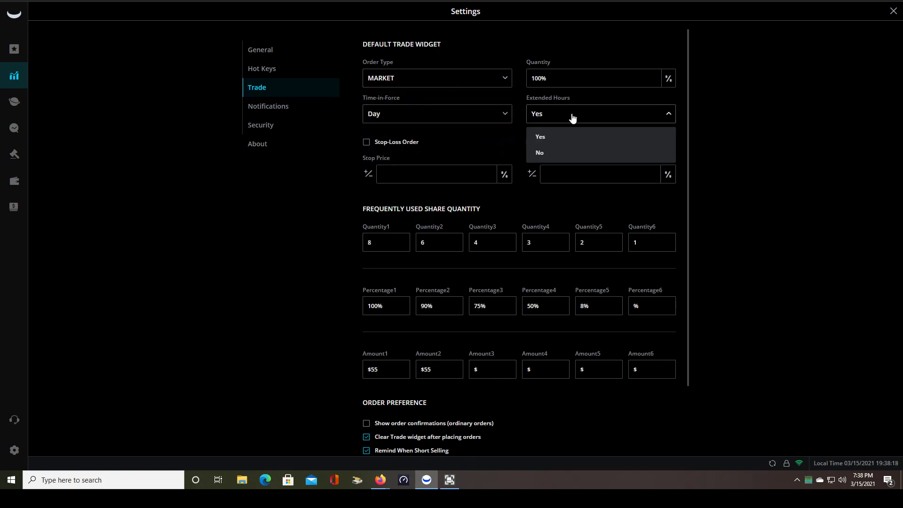
left_click(548, 151)
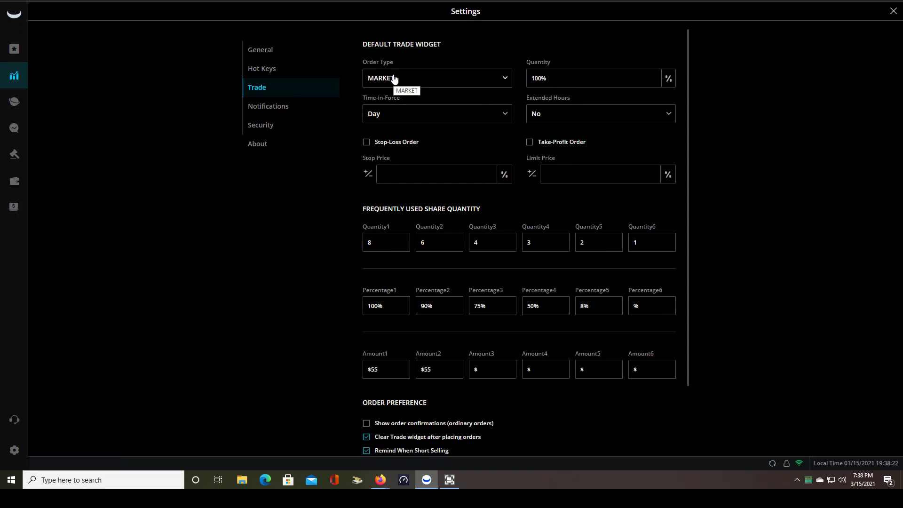
left_click(506, 81)
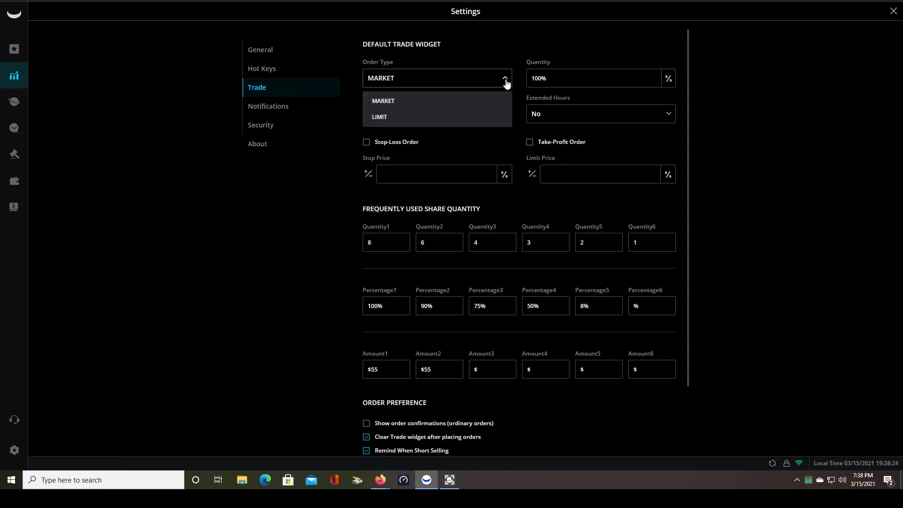
left_click(386, 117)
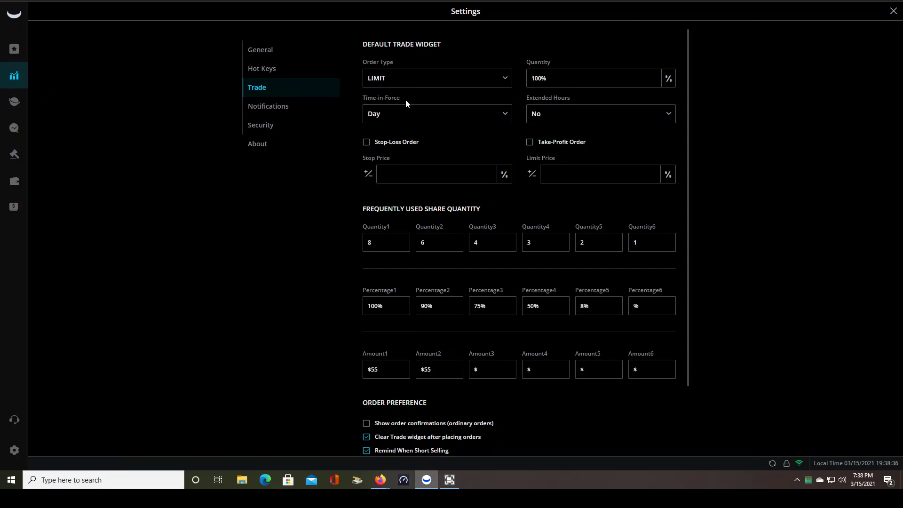
- Set the default time-in-force to GTC and extended hours to Yes
left_click(506, 117)
left_click(408, 134)
left_click(400, 115)
left_click(379, 153)
left_click(670, 120)
left_click(546, 137)
- Leave default stop-loss and take-profit off, then return to the stock chart
left_click(367, 144)
left_click(366, 144)
left_click(529, 143)
left_click(15, 78)
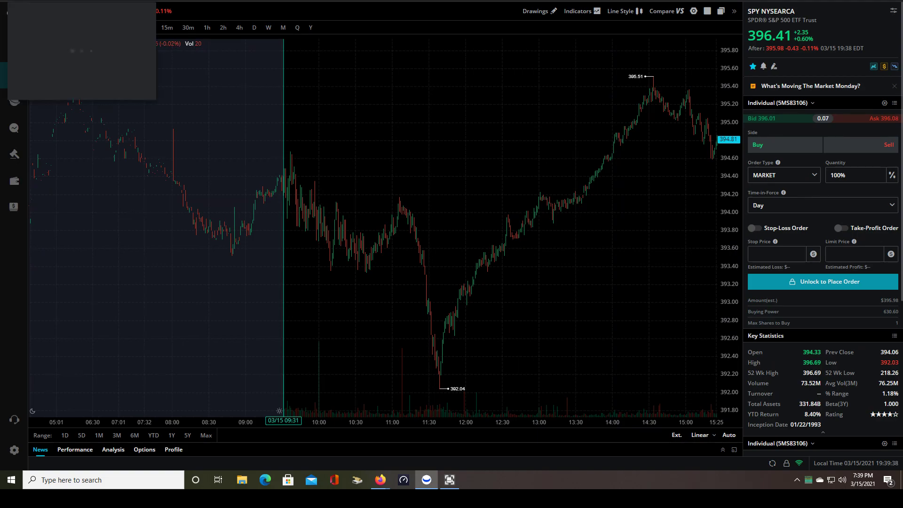
- Load SPY on the chart by entering the ticker SPY
key("Return")
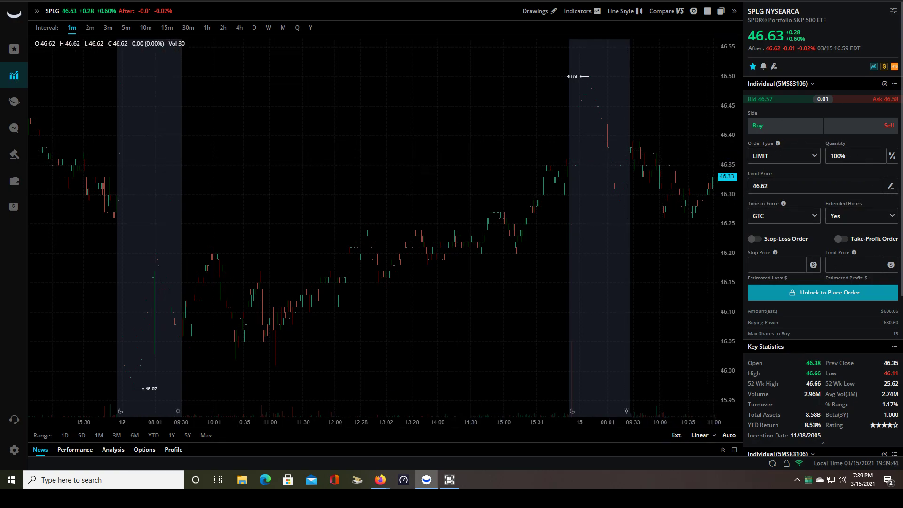
type("SPY")
key("Return")
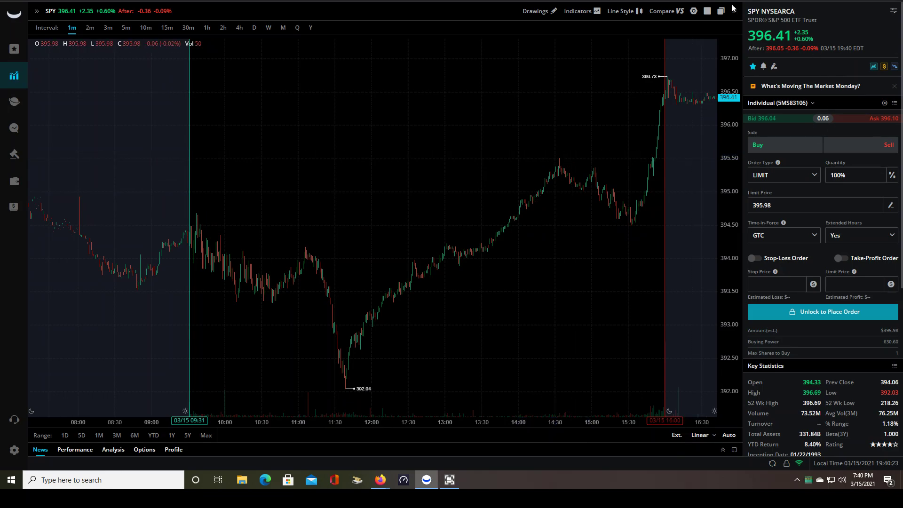
left_click(695, 12)
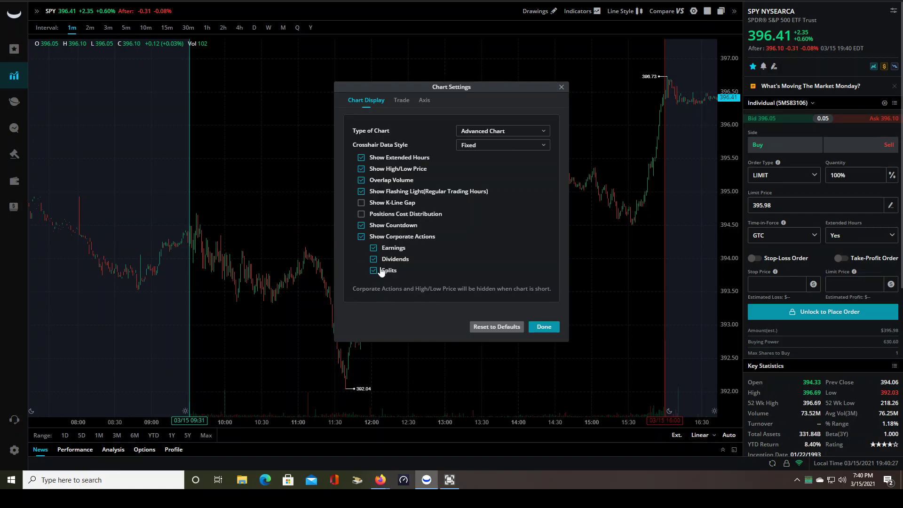
left_click(545, 326)
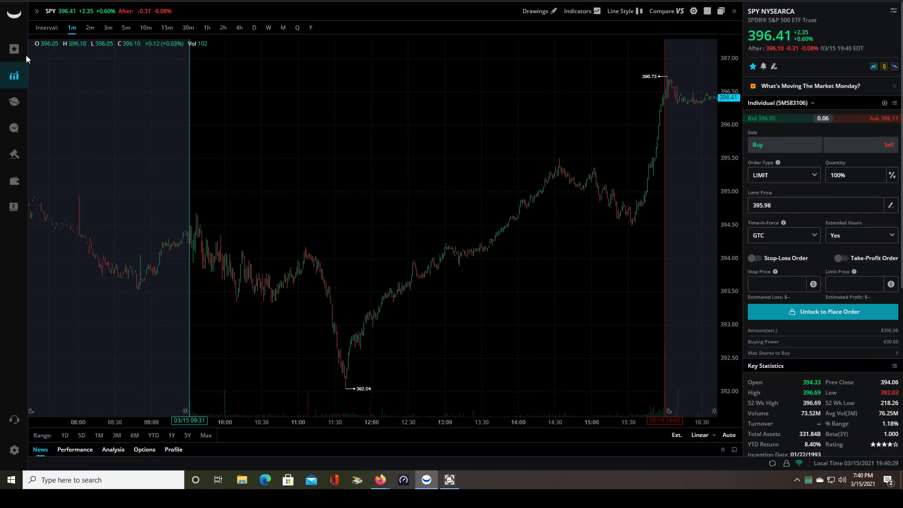
left_click(14, 49)
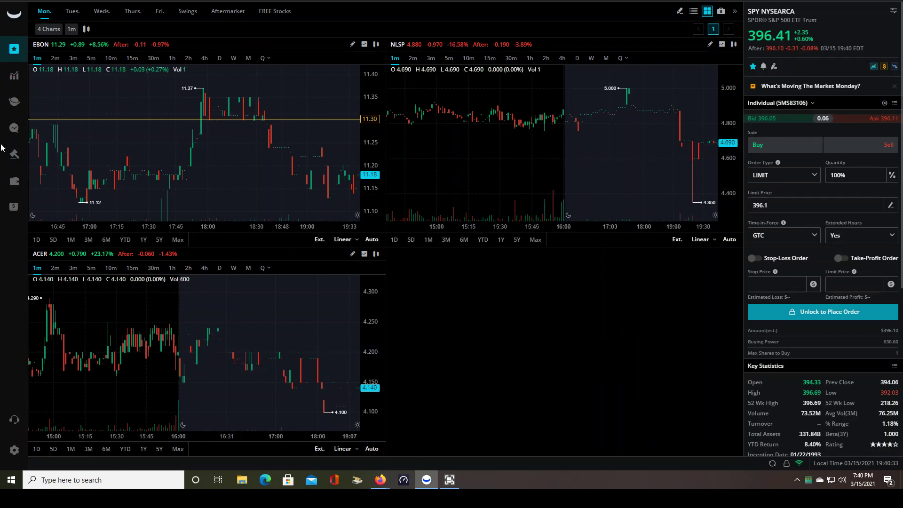
left_click(17, 155)
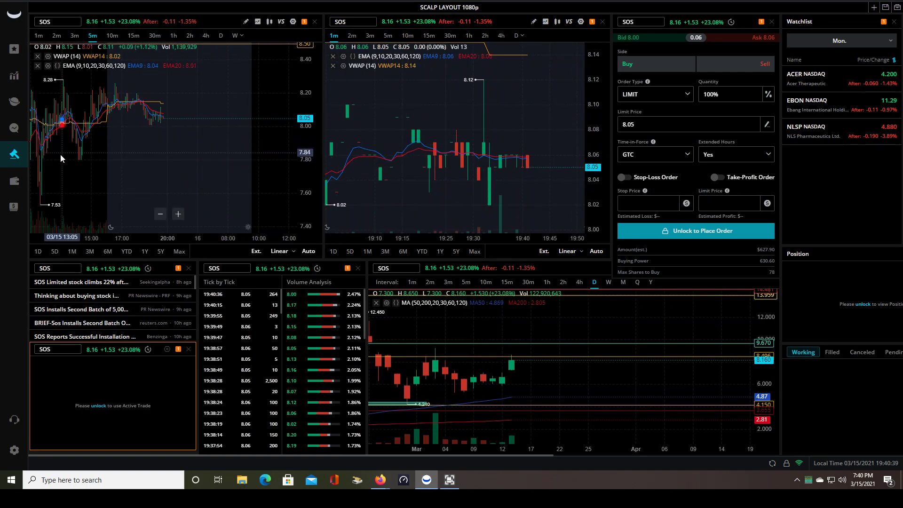
left_click(15, 184)
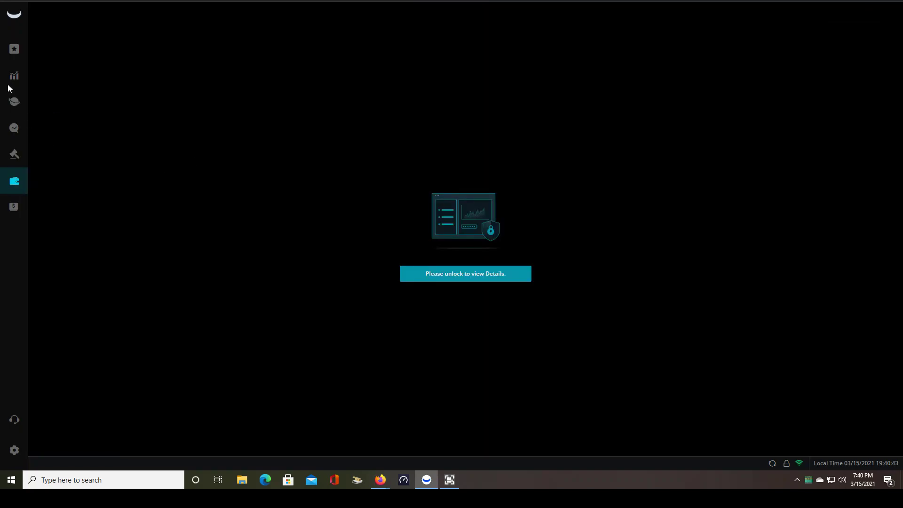
left_click(14, 76)
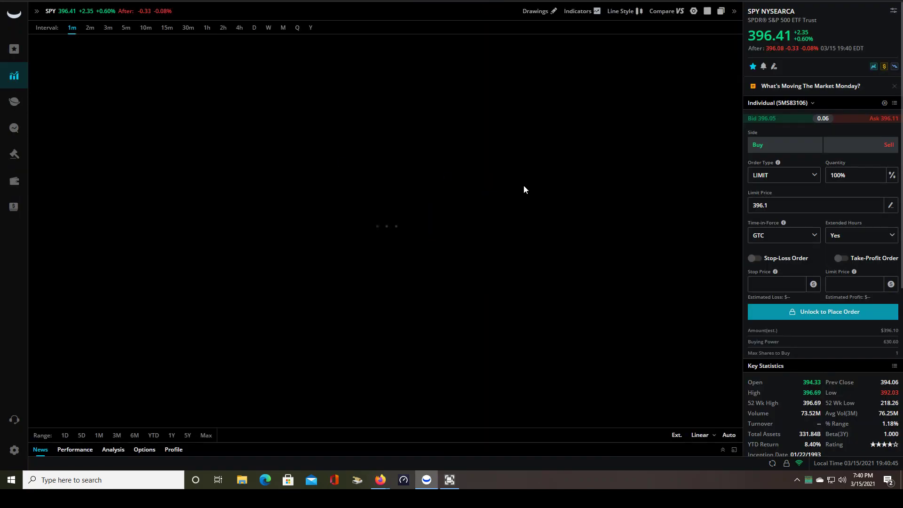